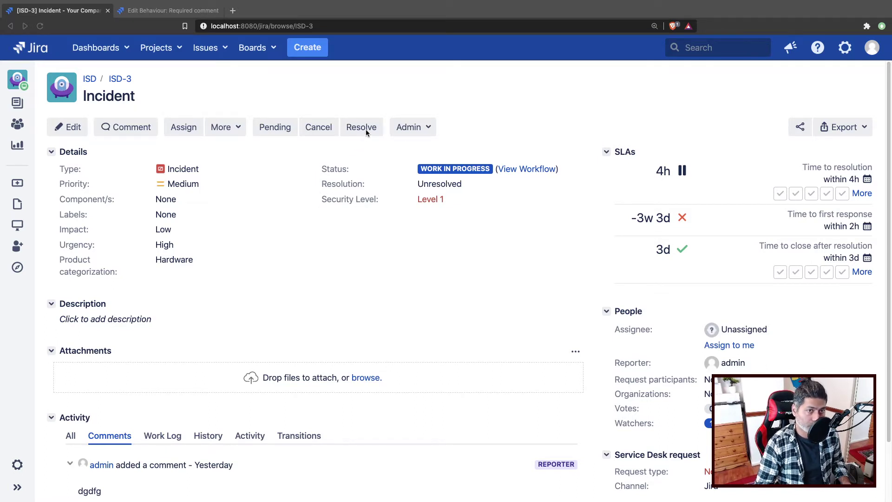
Step: Start resolving issue ISD-3 and set its Resolution to Done
left_click(360, 92)
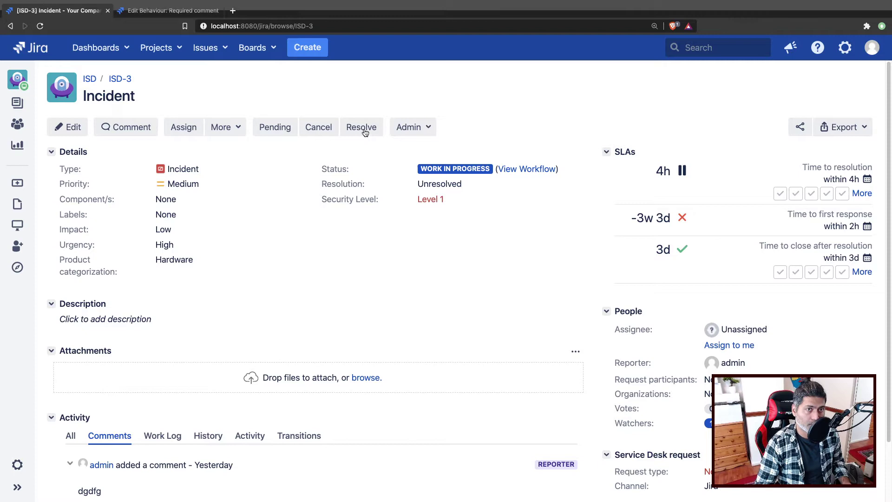
left_click(364, 130)
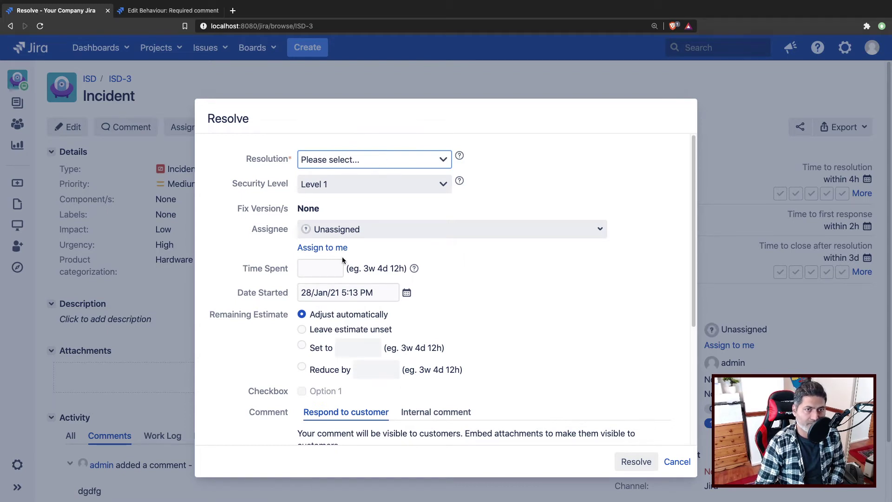
left_click(384, 160)
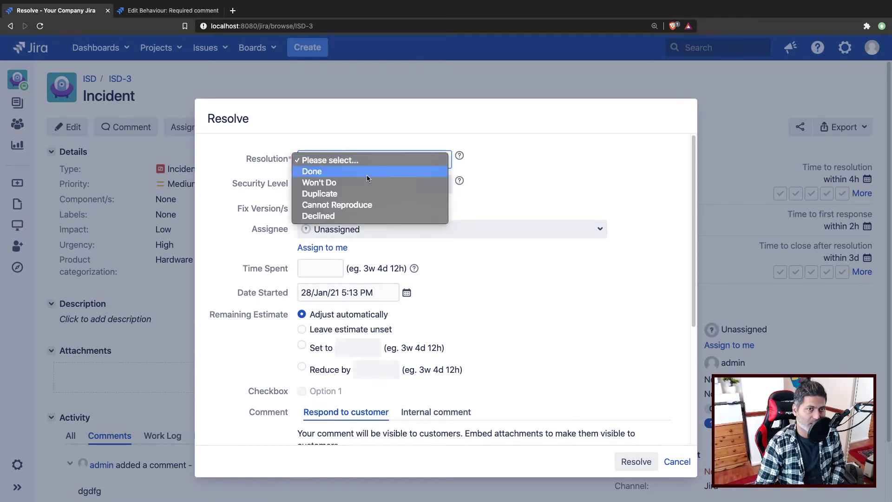
left_click(367, 174)
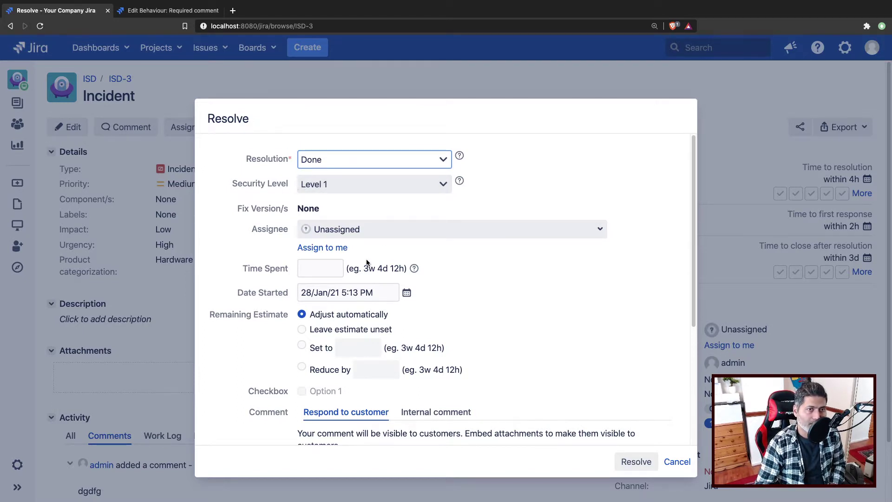
scroll(366, 255, "down", 1)
scroll(365, 256, "up", 1)
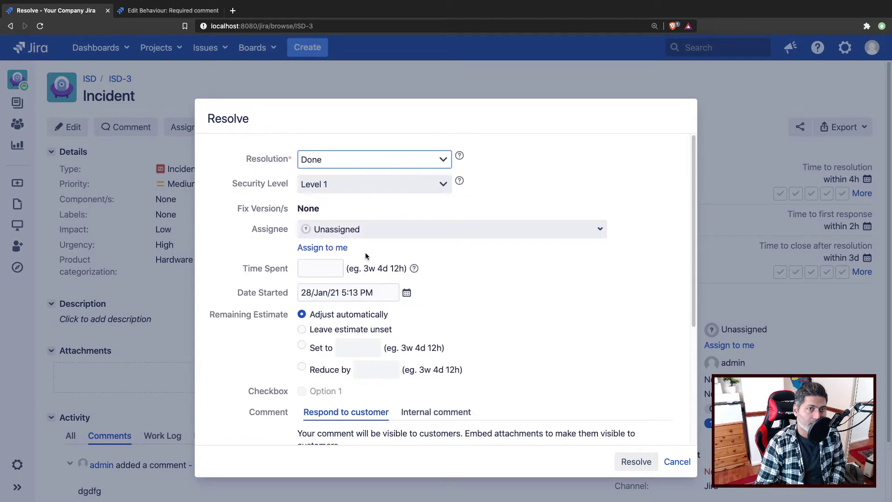
Step: Switch Security Level to Level 2 and back to Level 1, then resolve without a comment
left_click(367, 183)
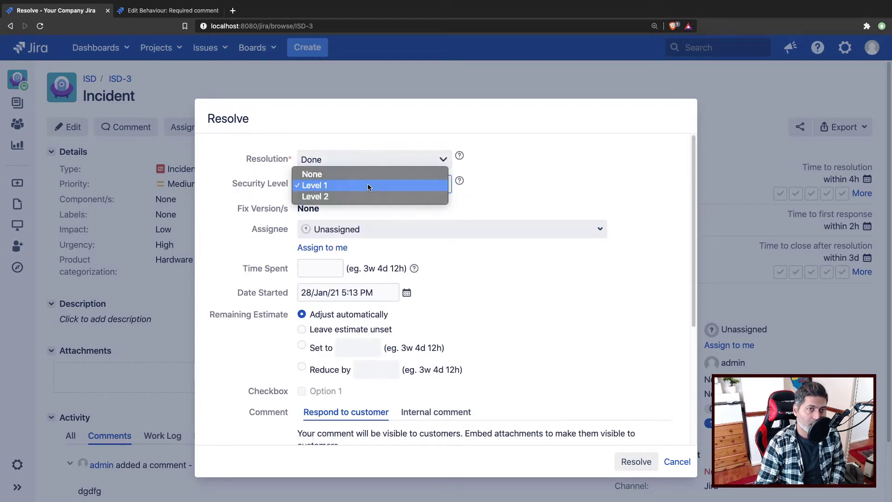
left_click(347, 196)
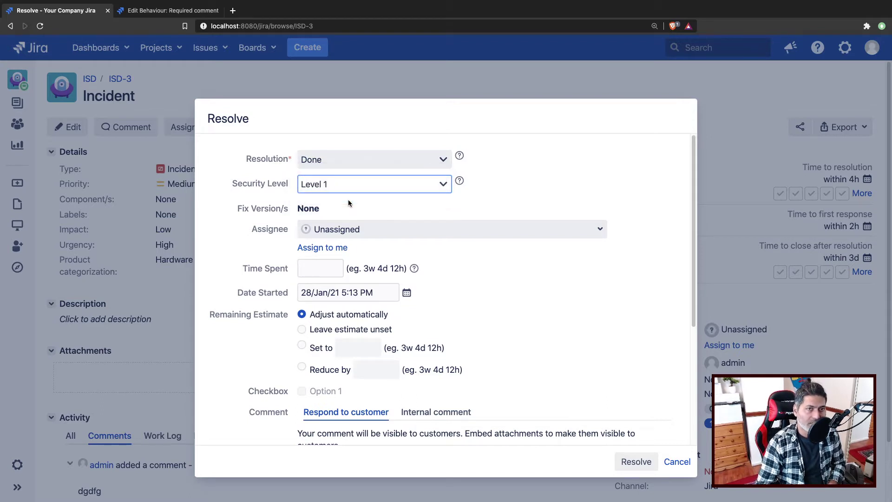
scroll(285, 220, "down", 4)
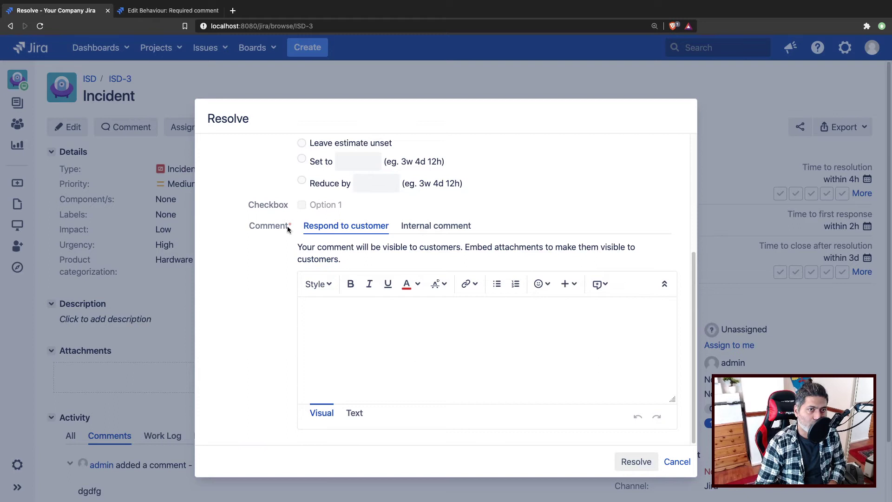
scroll(297, 232, "up", 4)
left_click(378, 188)
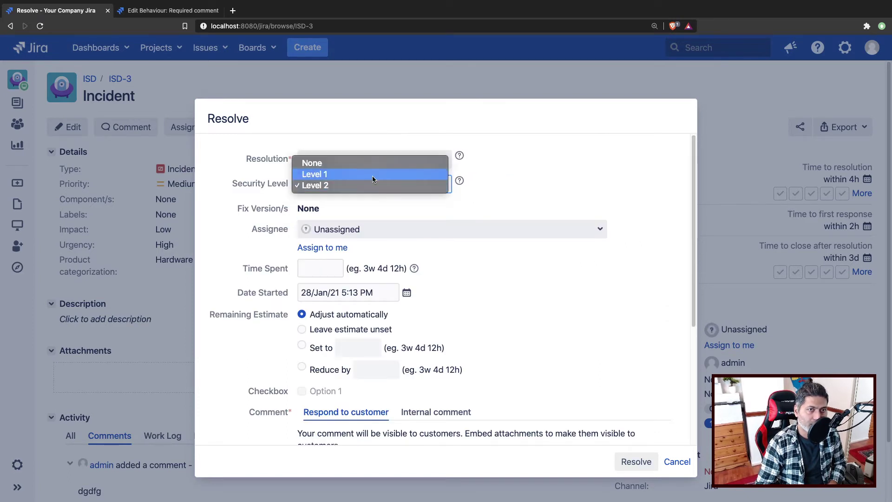
left_click(372, 175)
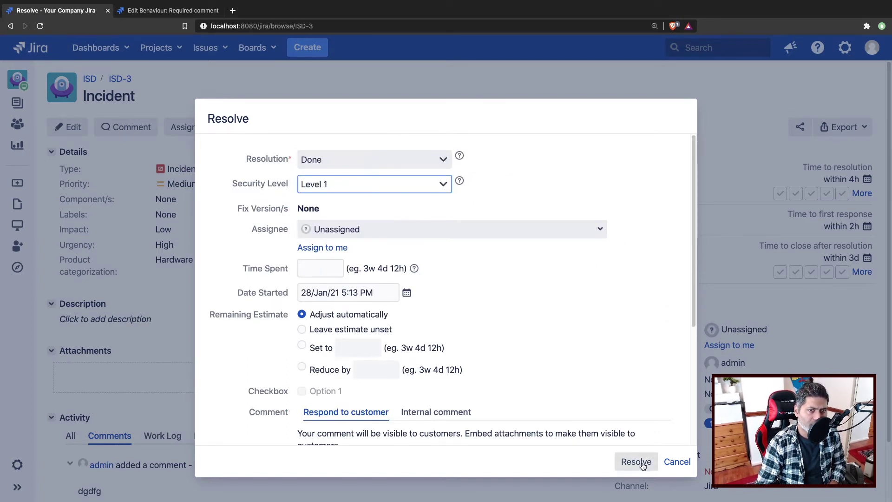
scroll(327, 340, "down", 2)
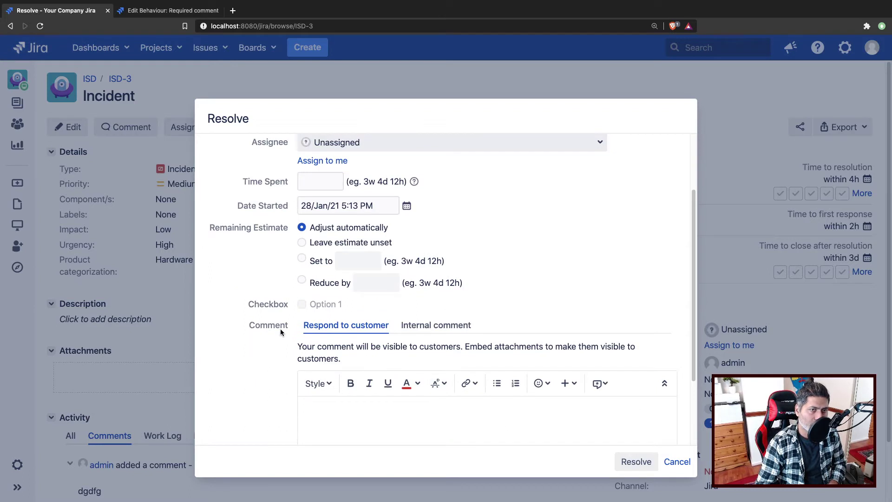
left_click(639, 462)
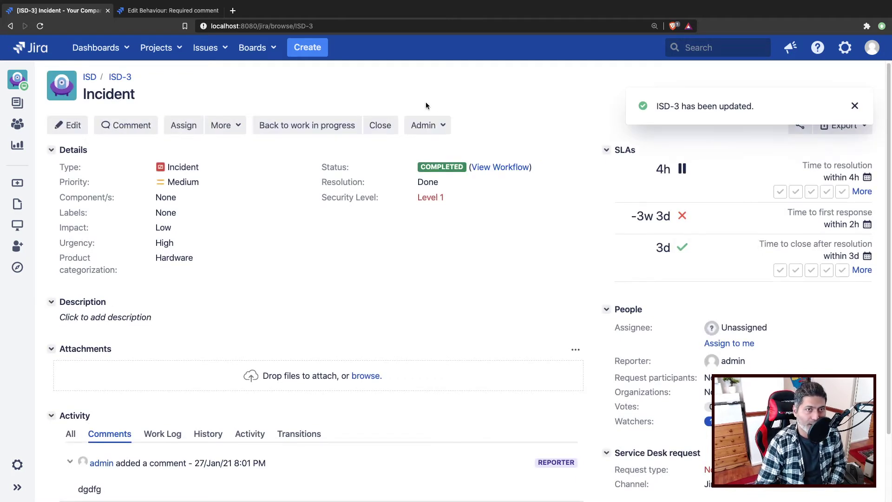
Step: Move ISD-3 back to Work in Progress and reopen the Resolve screen
left_click(318, 125)
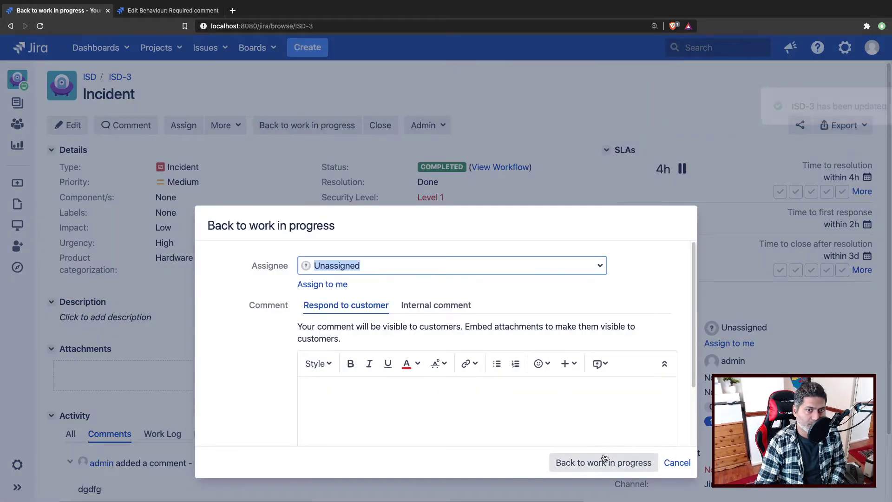
left_click(595, 462)
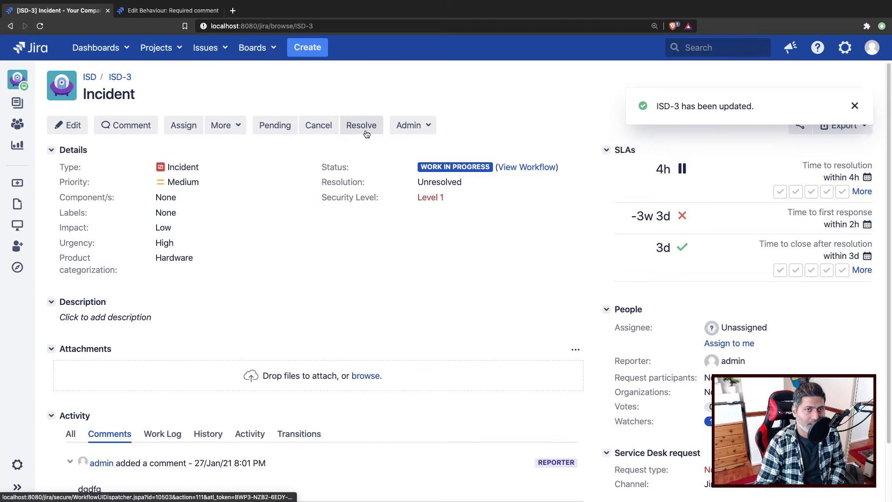
left_click(366, 134)
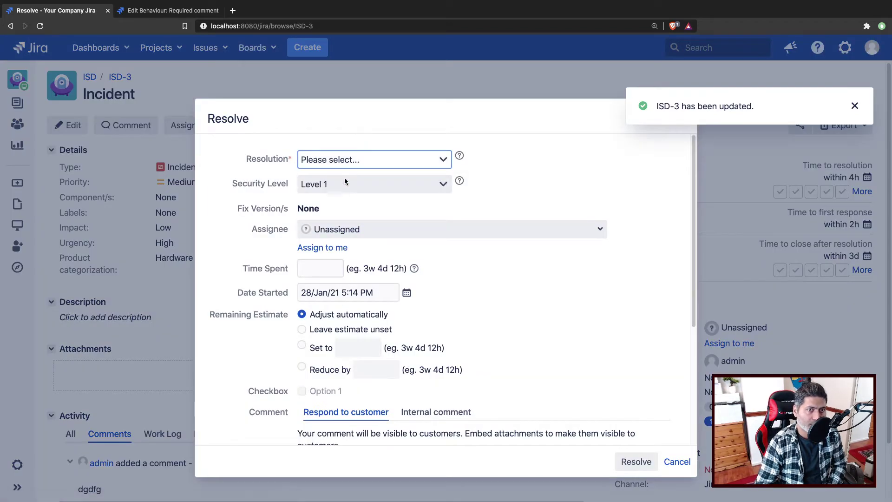
Step: Switch Security Level to Level 2 and back to Level 1, leaving Resolution unchosen
left_click(344, 182)
left_click(334, 191)
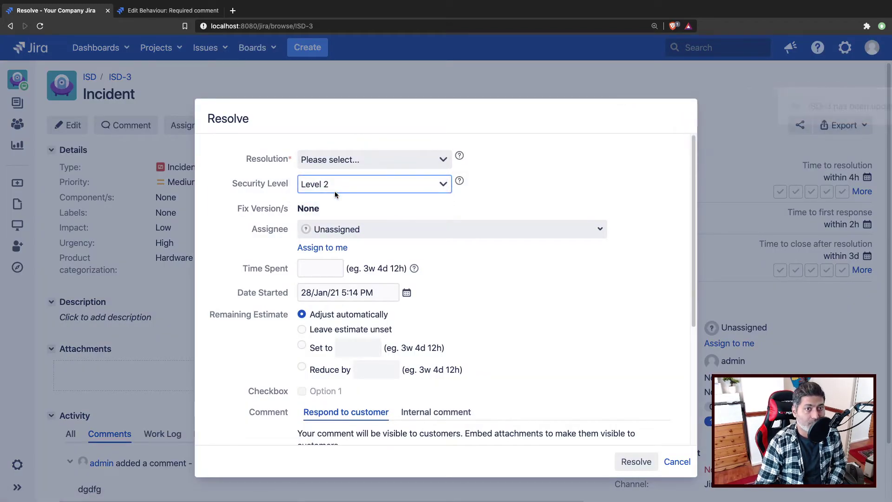
scroll(337, 211, "down", 2)
scroll(340, 209, "up", 2)
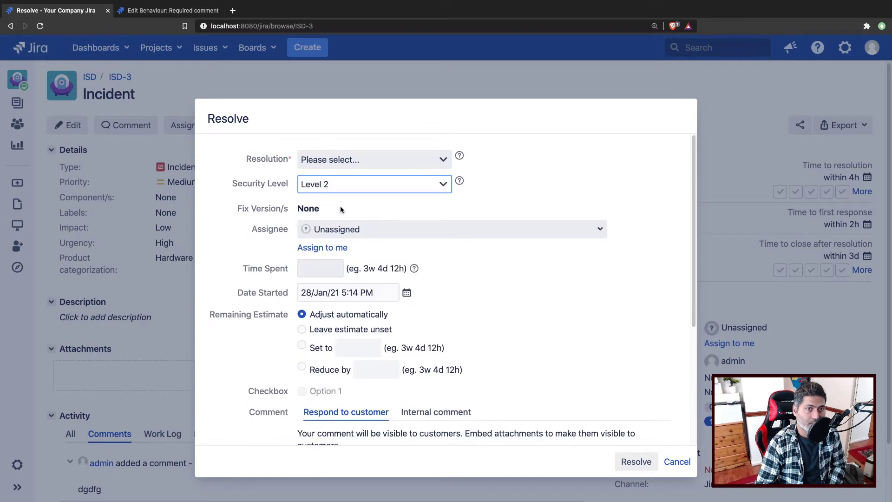
left_click(344, 182)
left_click(342, 177)
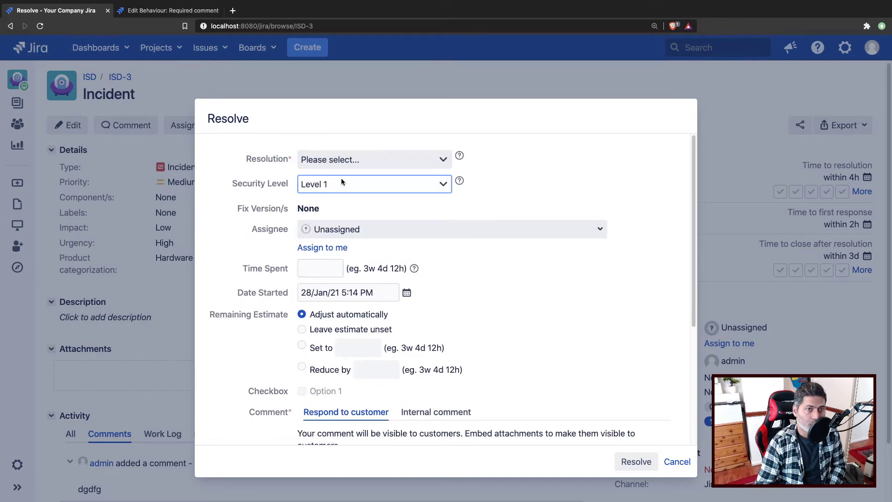
left_click(342, 160)
left_click(375, 222)
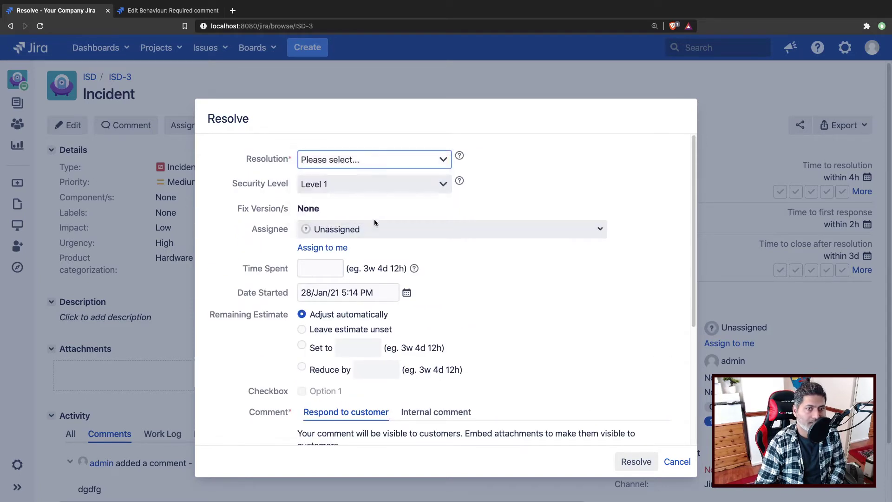
scroll(493, 295, "down", 2)
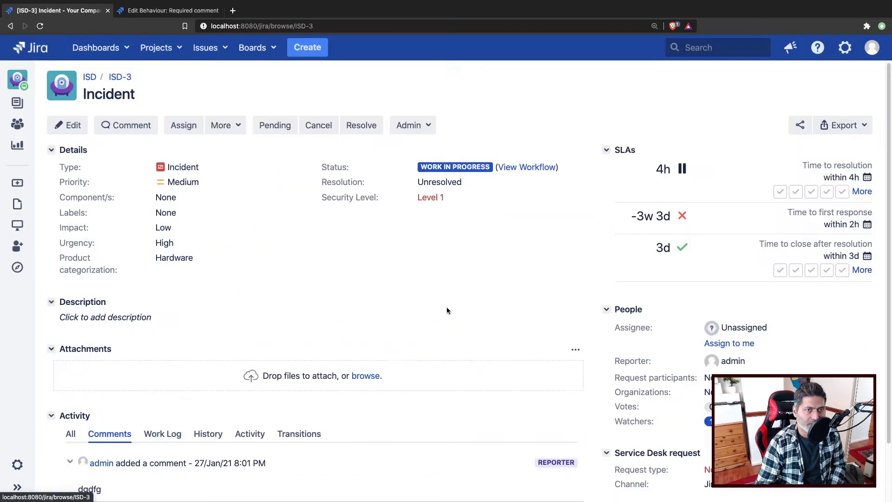
Step: Cancel, reopen the Resolve screen, and choose Security Level 2 with resolution Won't Do
left_click(677, 462)
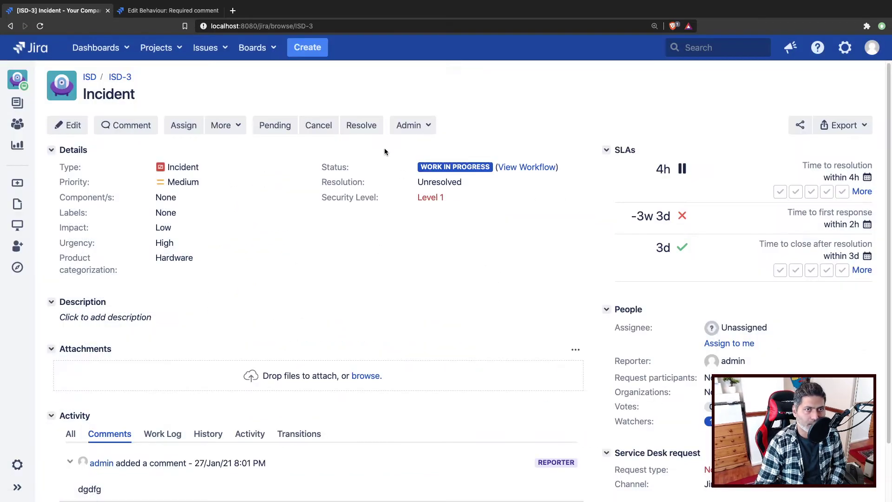
left_click(355, 127)
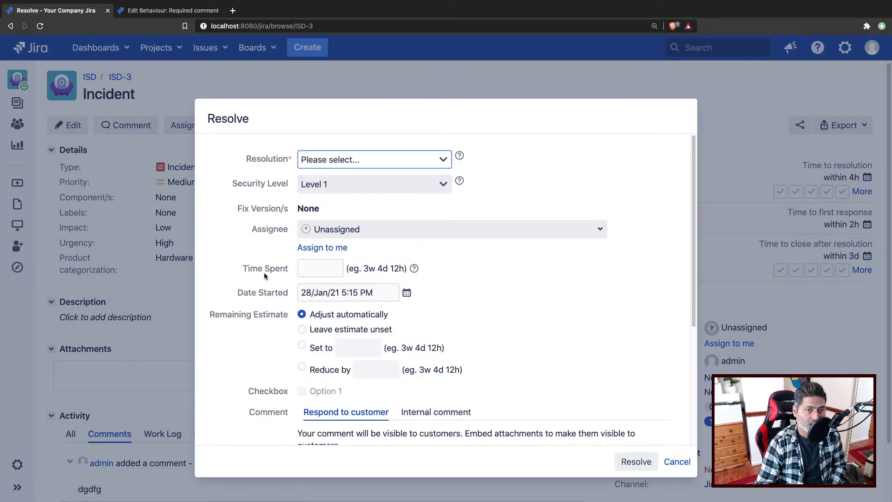
scroll(264, 276, "down", 3)
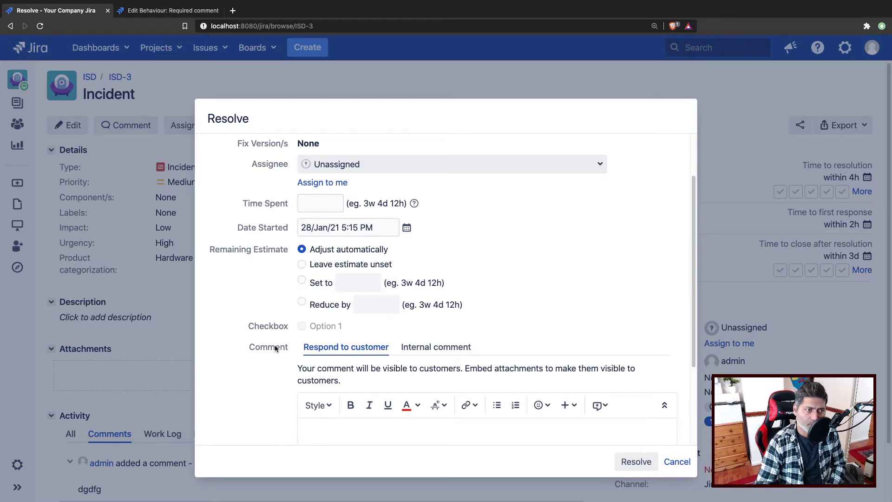
scroll(275, 348, "up", 3)
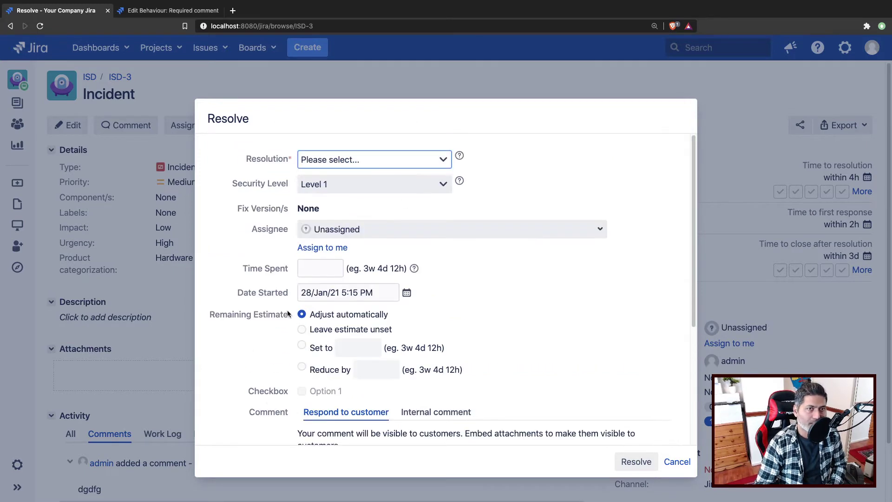
left_click(380, 184)
left_click(364, 192)
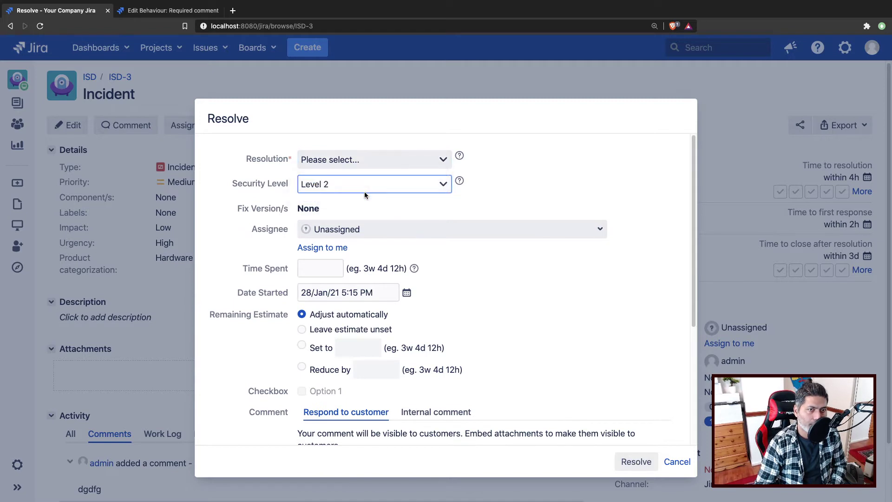
scroll(353, 250, "down", 2)
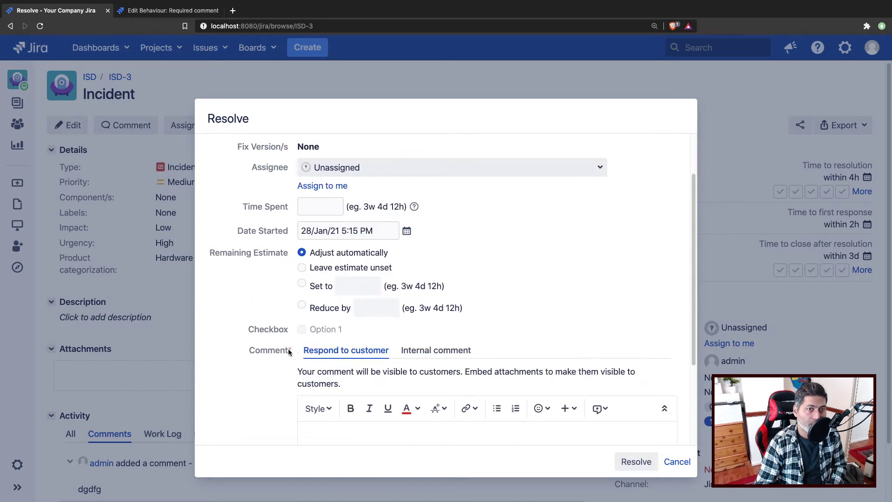
scroll(292, 350, "up", 2)
left_click(394, 160)
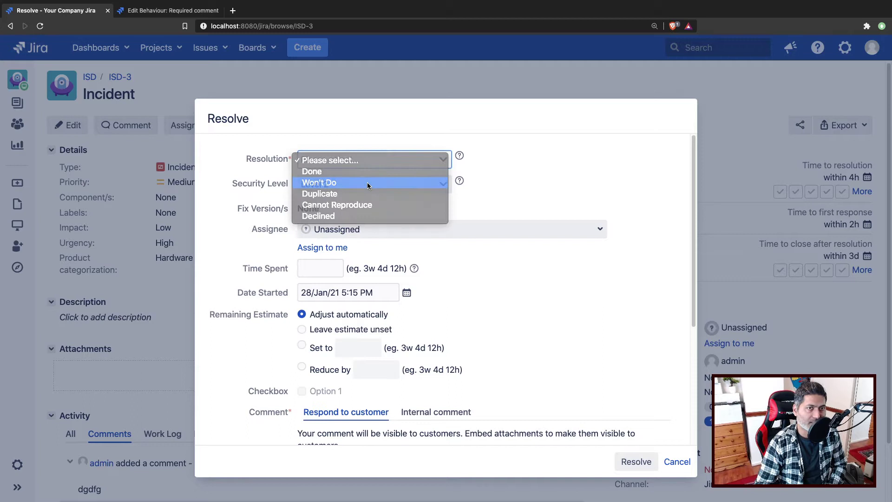
left_click(367, 182)
Step: After the required-comment error, add the comment 'Changing the level' and resolve
left_click(644, 461)
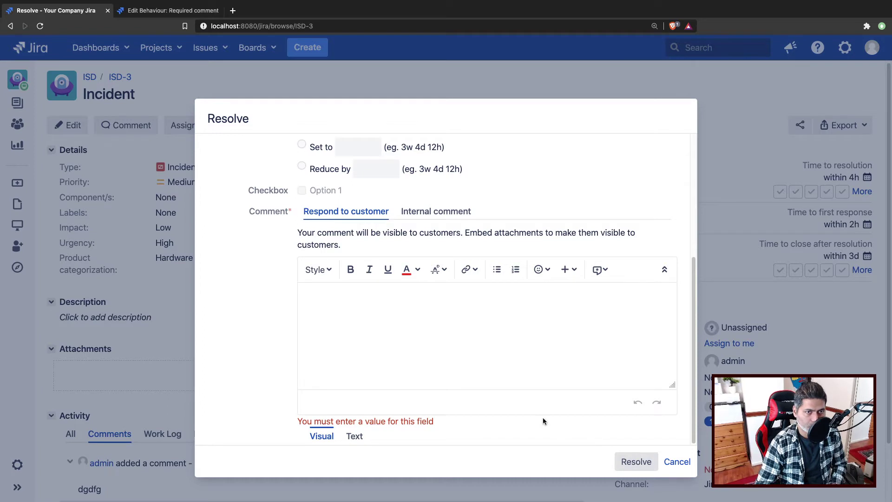
left_click(386, 332)
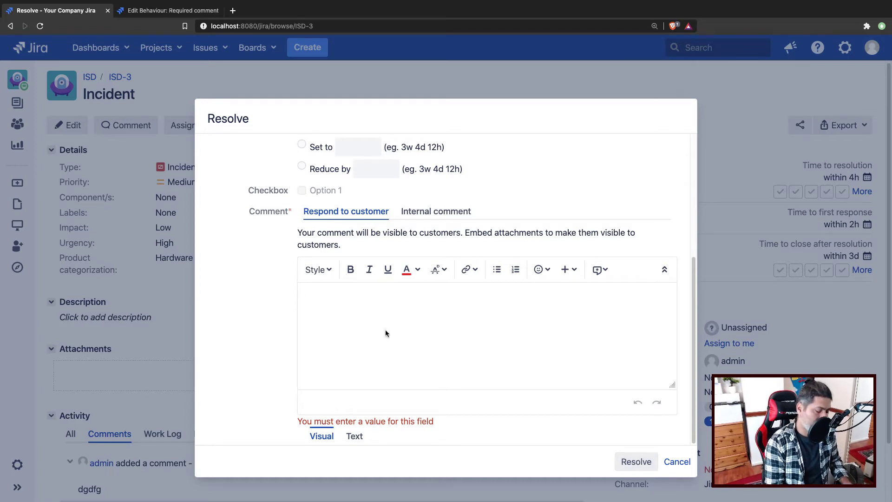
type("Change")
key("BackSpace")
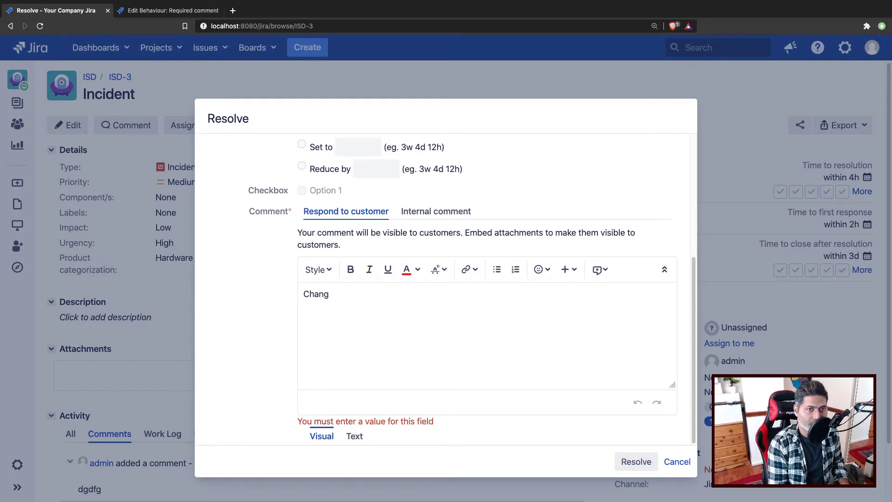
type("ing the level")
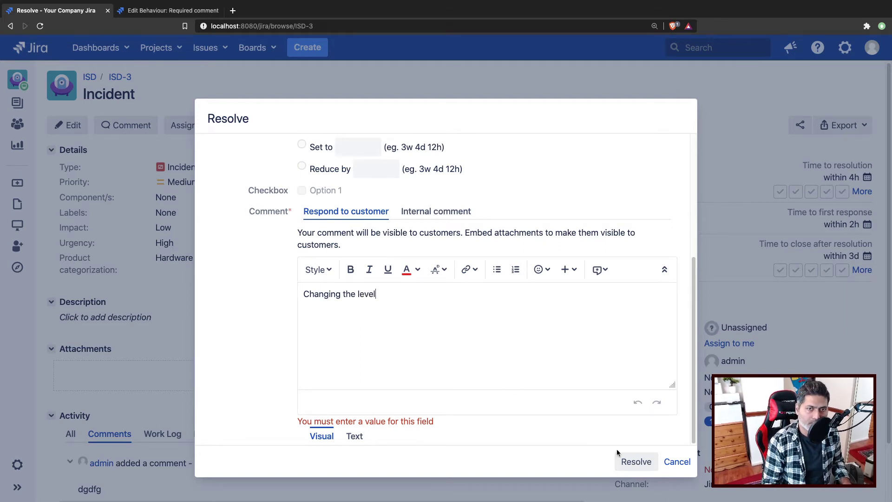
left_click(627, 461)
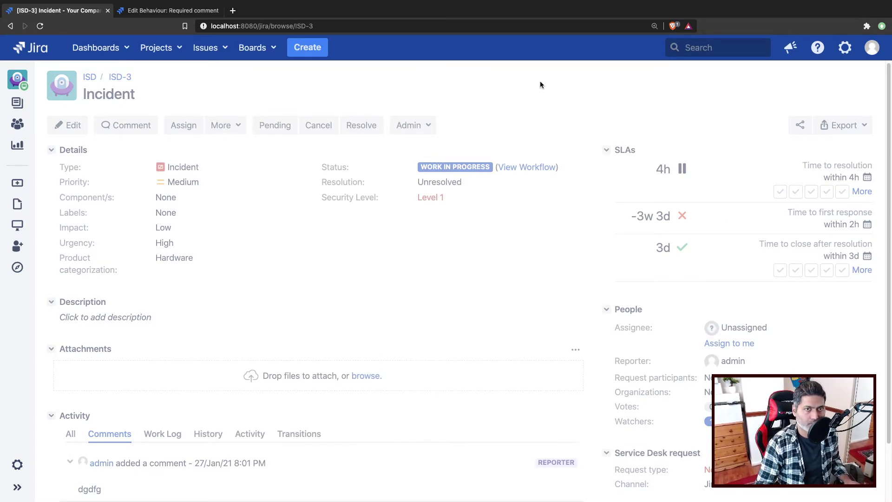
Step: Review the Required comment behaviour's mapping and Security Level field script on the Edit Behaviour page
key("ctrl+Tab")
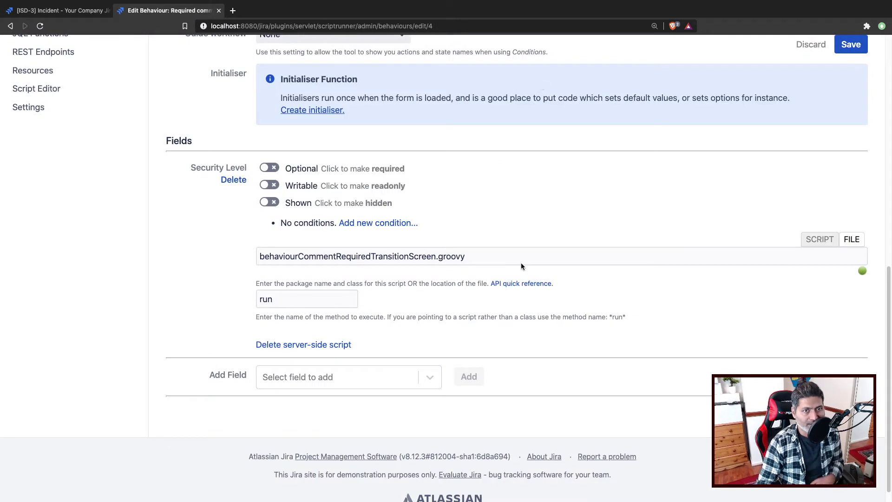
scroll(525, 310, "up", 10)
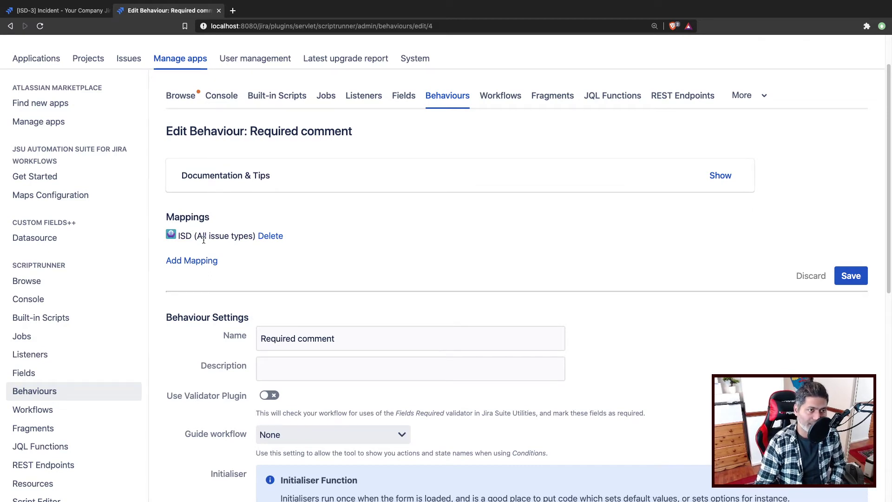
scroll(202, 249, "down", 7)
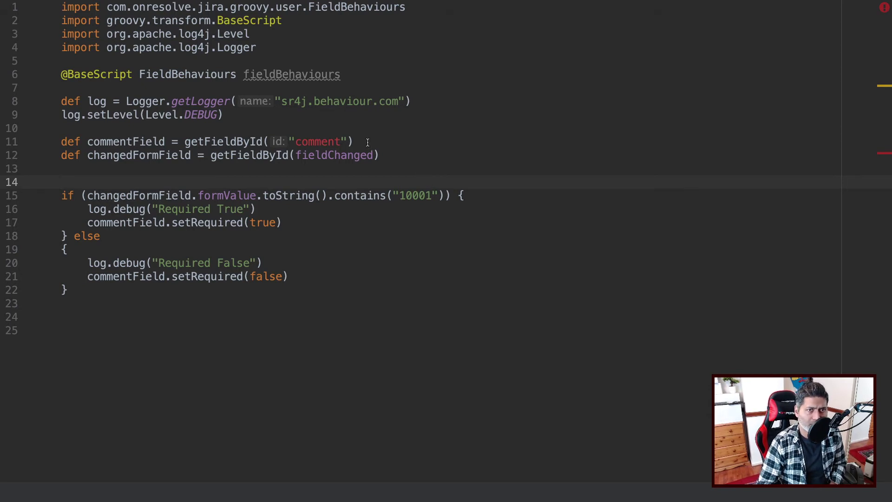
Step: Highlight the commentField and fieldChanged lookups on lines 11 and 12 of the script
left_click_drag(367, 142, 60, 138)
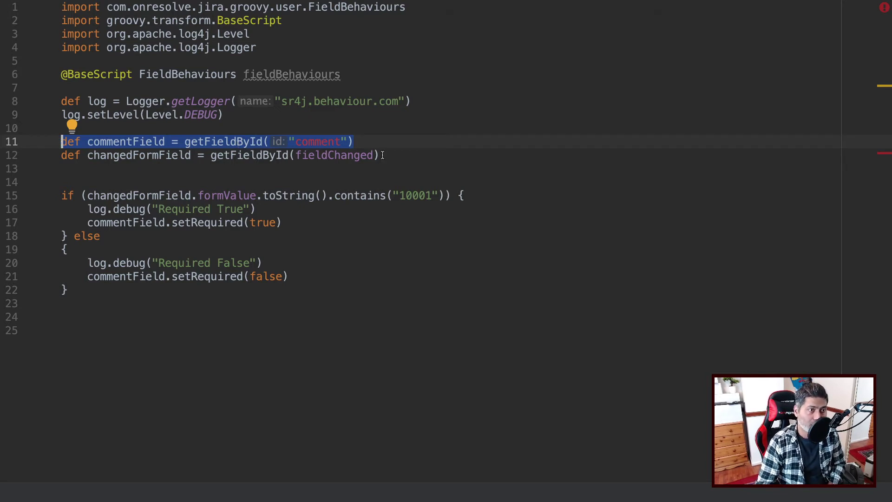
left_click_drag(383, 155, 196, 155)
left_click(301, 155)
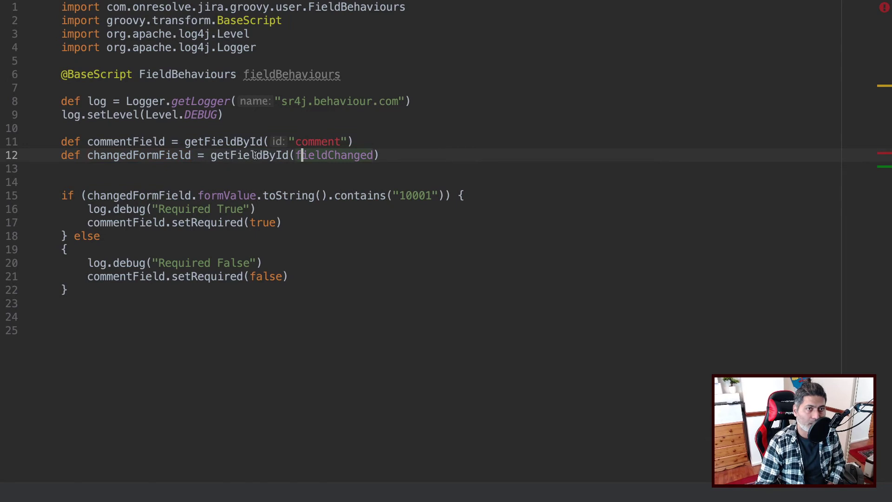
double_click(319, 156)
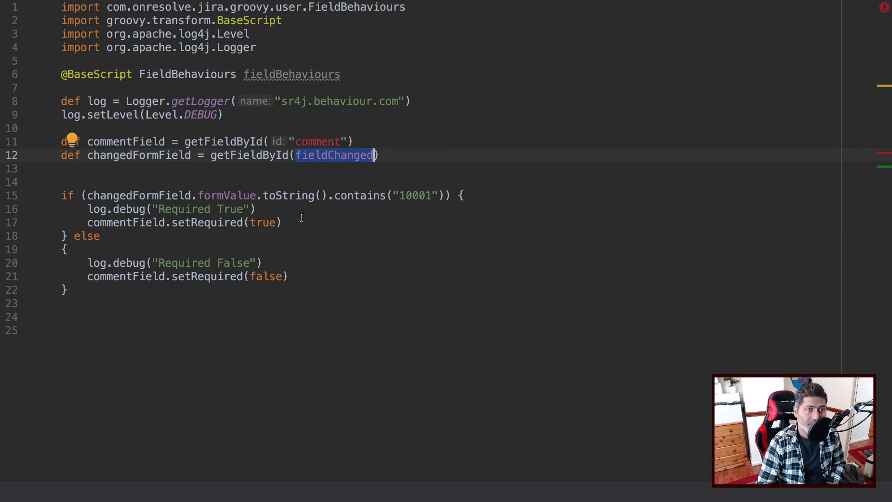
double_click(129, 142)
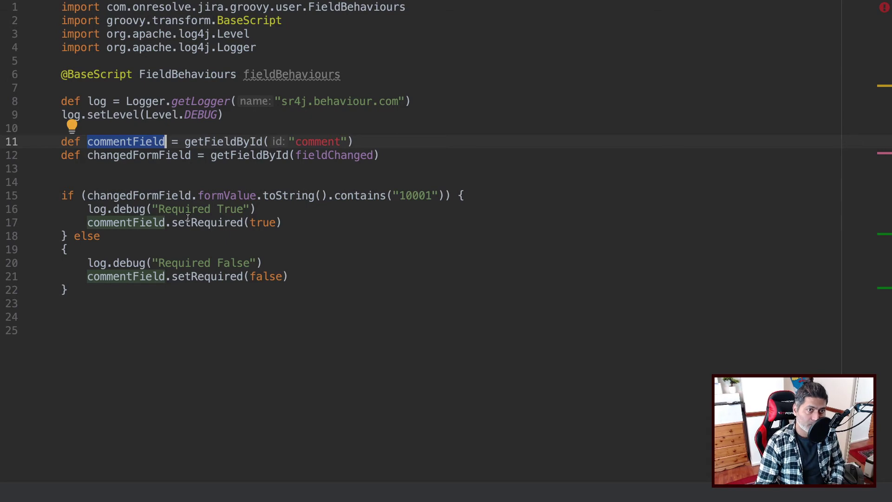
Step: Highlight changedFormField and the whole line 15 if condition, then return to Jira's behaviour page
double_click(162, 195)
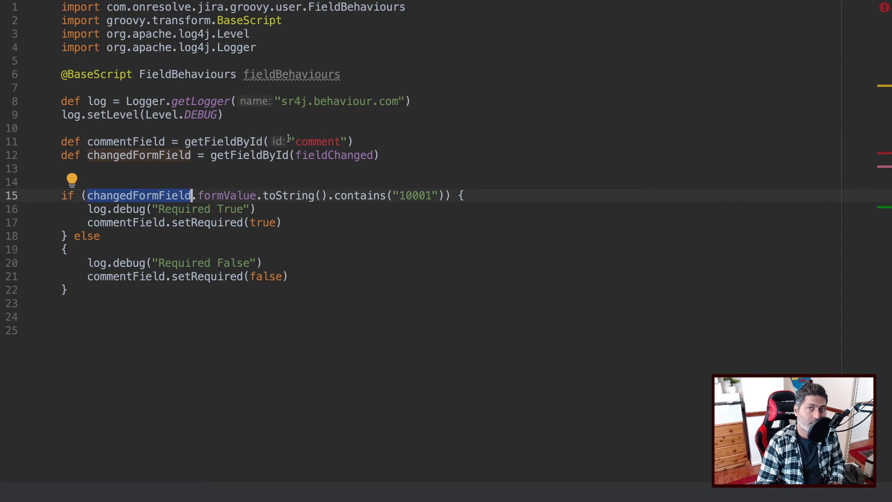
left_click(229, 195)
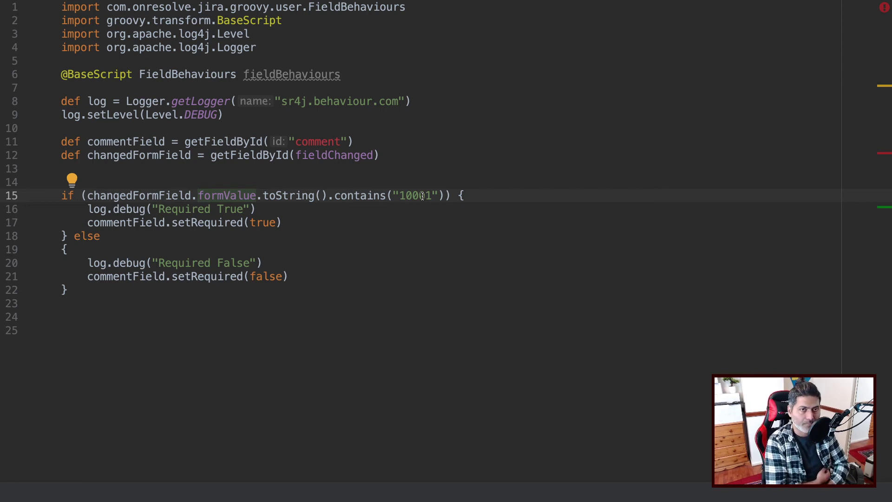
triple_click(423, 196)
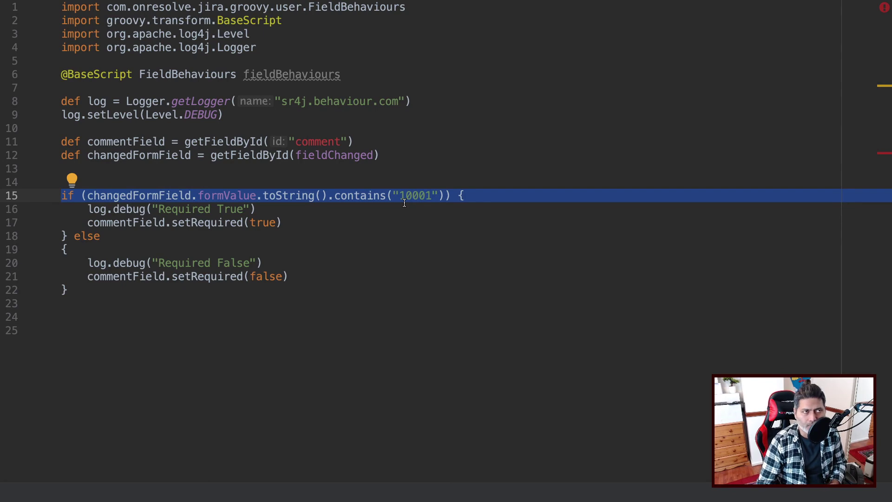
key("ctrl+Left")
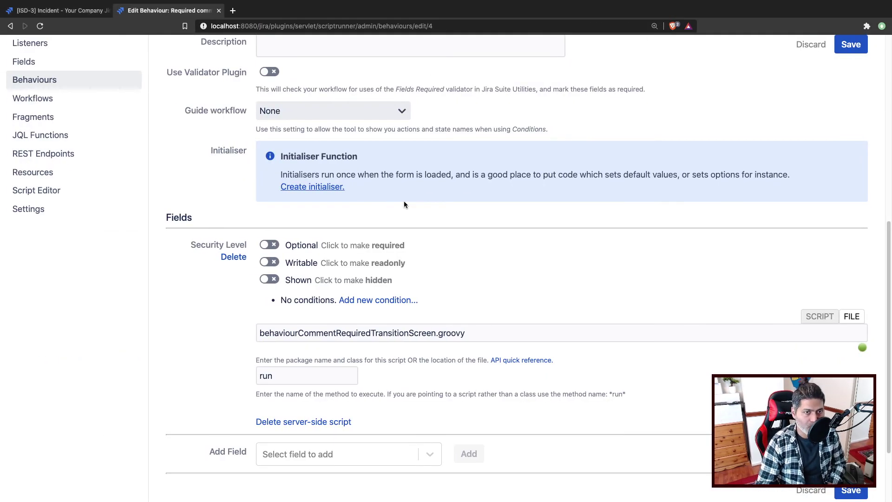
scroll(415, 237, "up", 10)
scroll(414, 237, "down", 8)
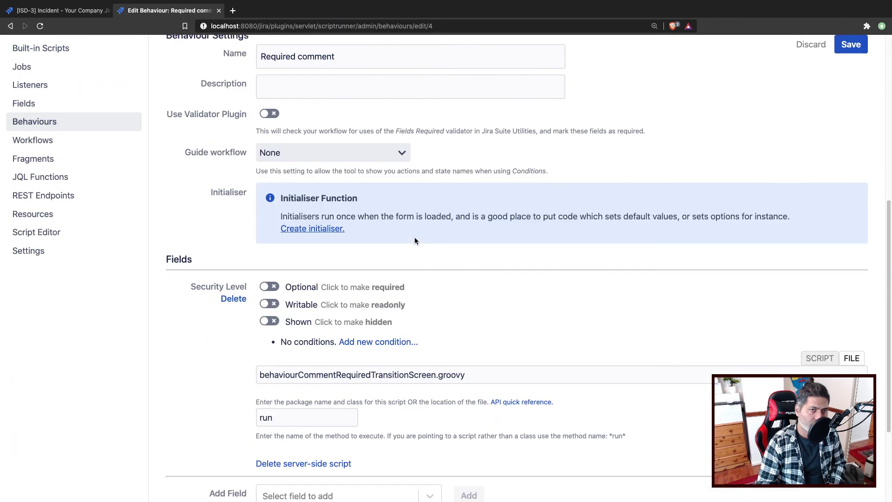